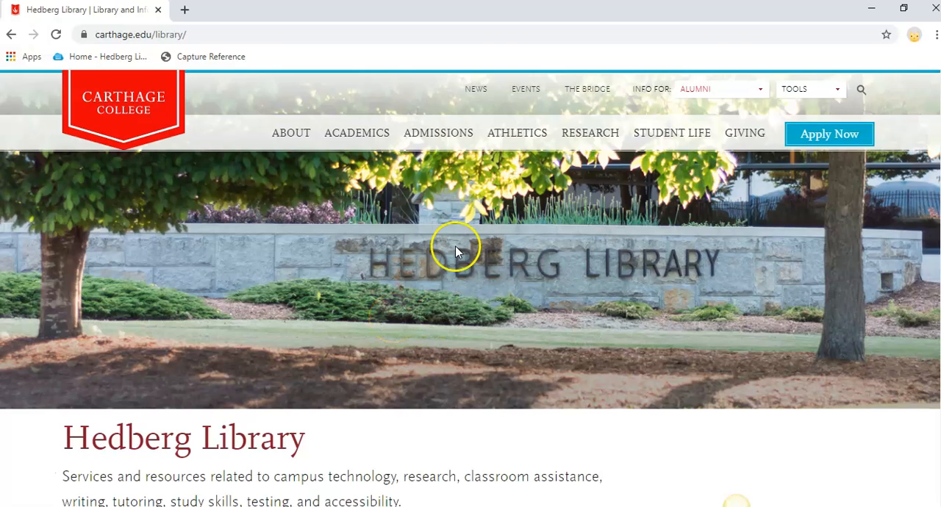
Go to the PubMed home page at pubmed.gov
click(315, 38)
text(p)
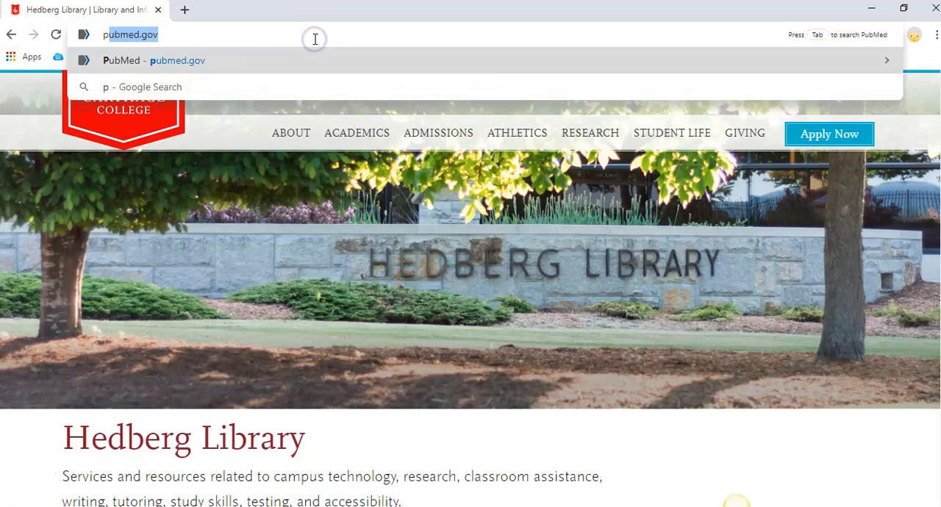
text(ub)
key(Right)
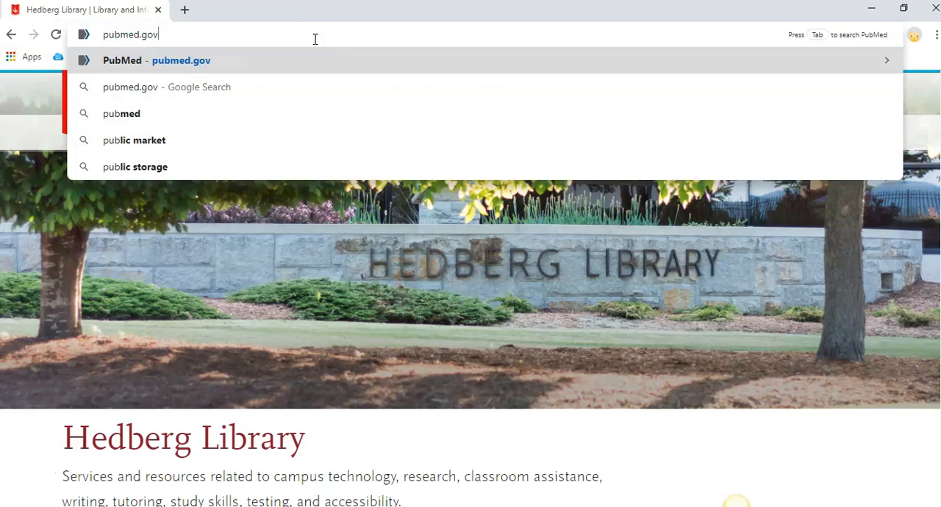
key(Return)
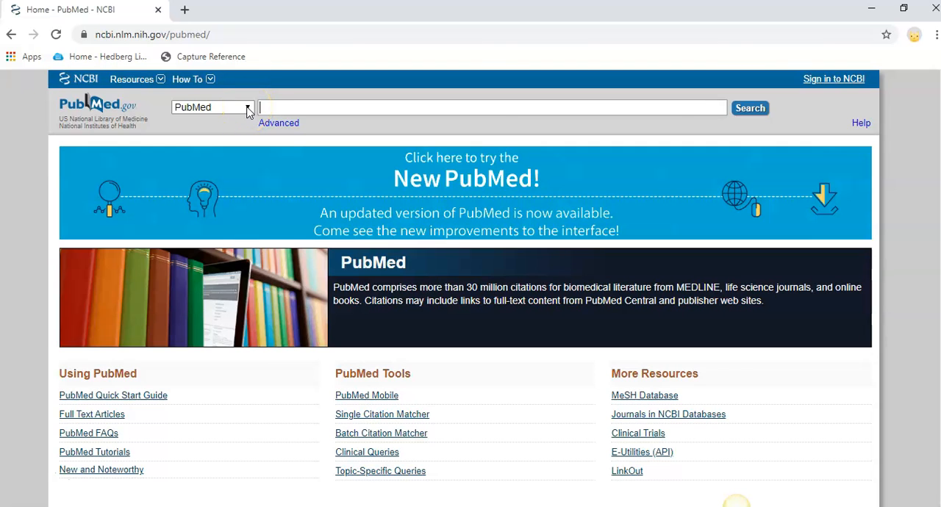
Search the MeSH database for "blood pressure", using the matching suggested term
click(248, 108)
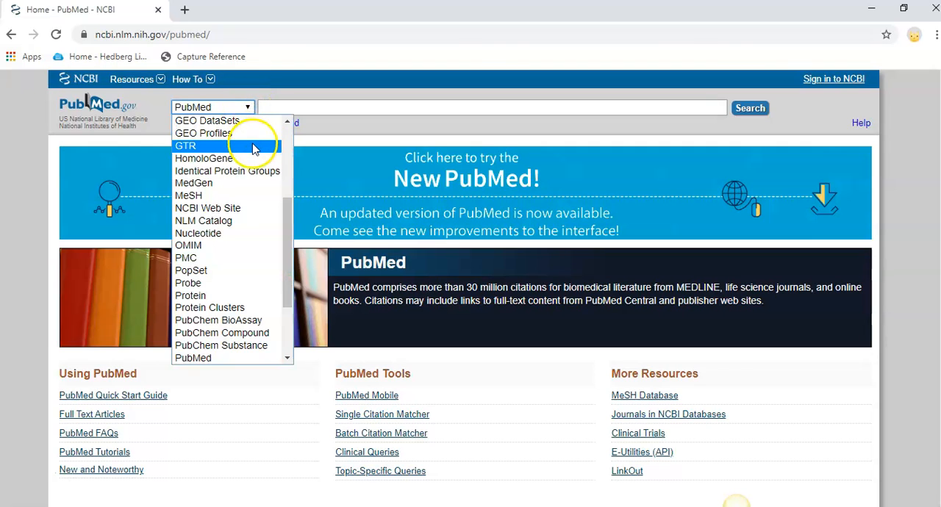
click(236, 196)
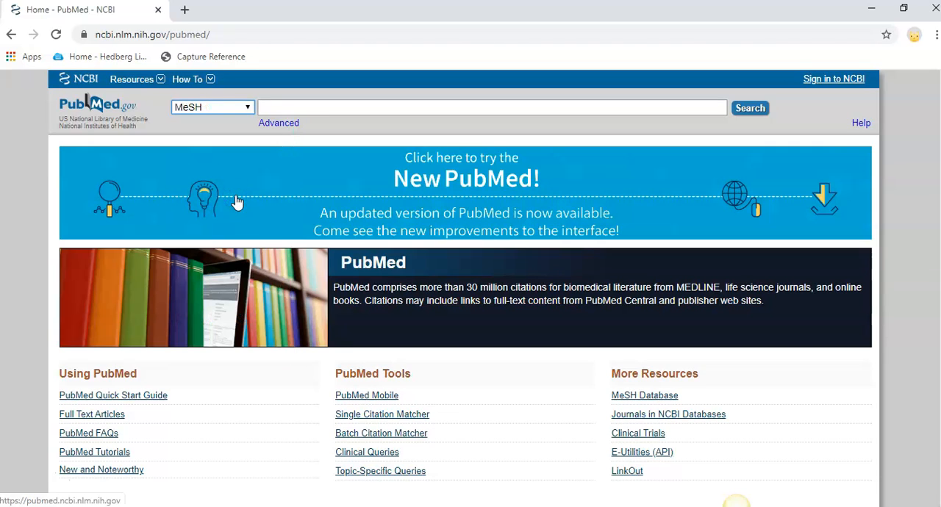
click(382, 109)
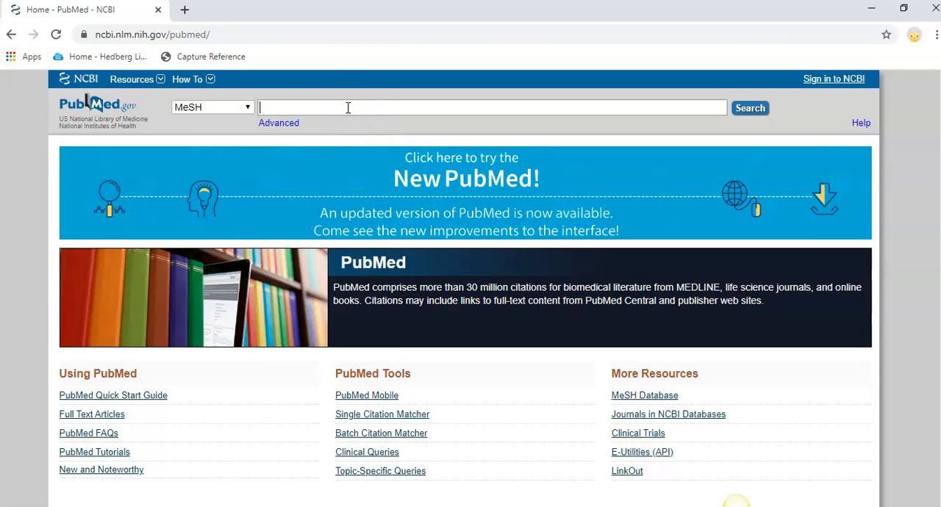
text(blo)
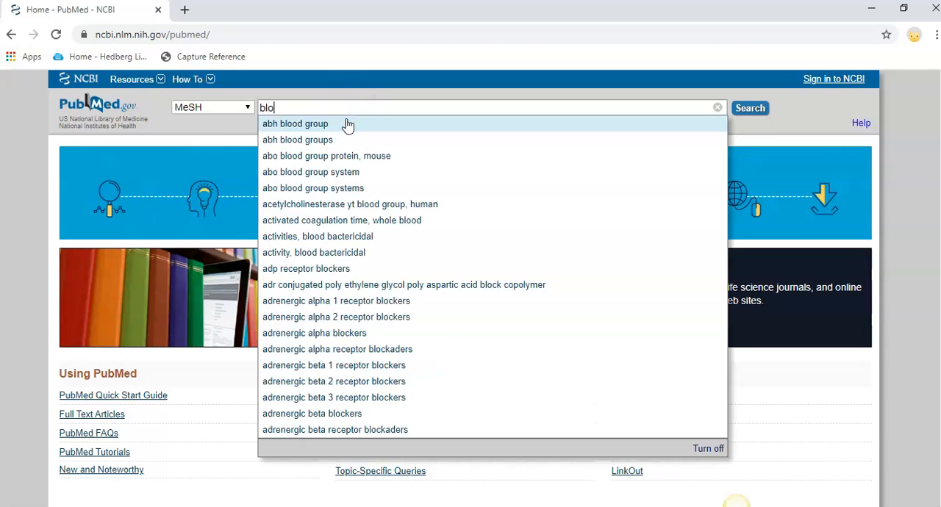
text(od pressure)
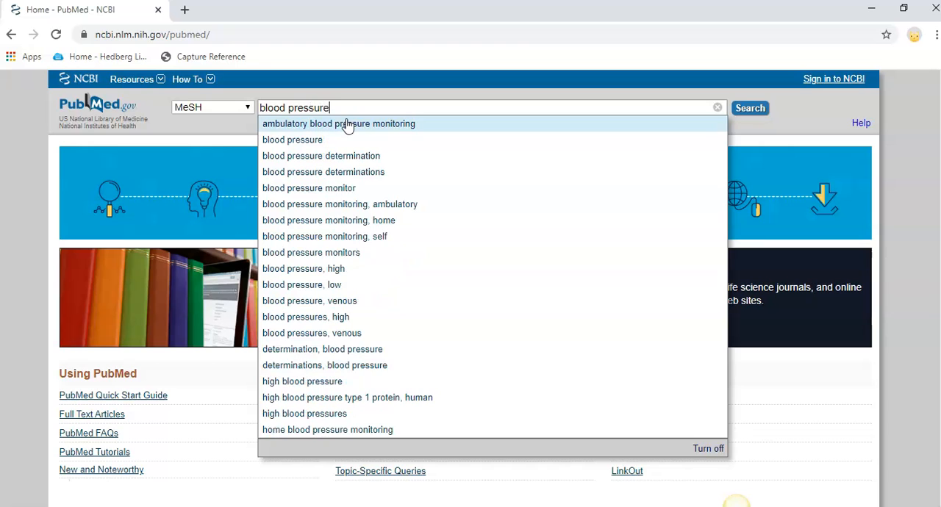
click(300, 140)
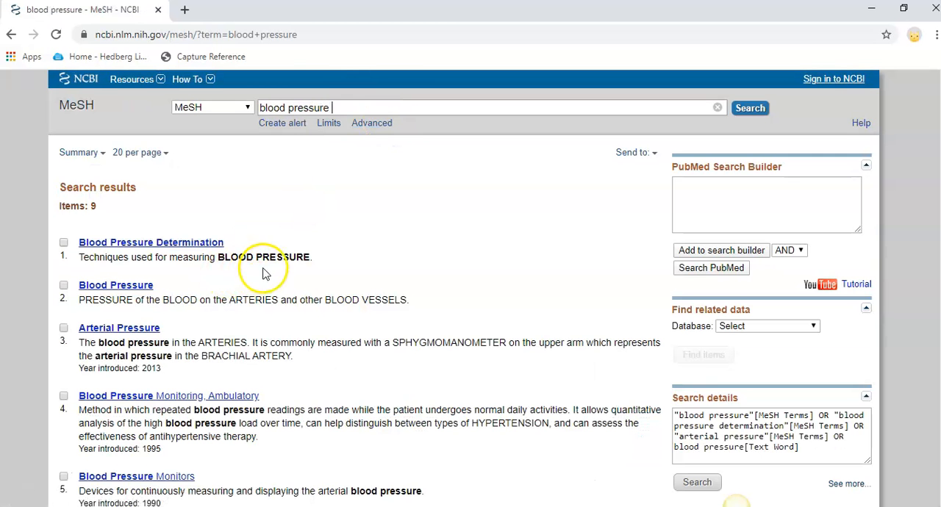
Look through the MeSH search results and open the Blood Pressure heading's record
scroll(264, 257, down, 2)
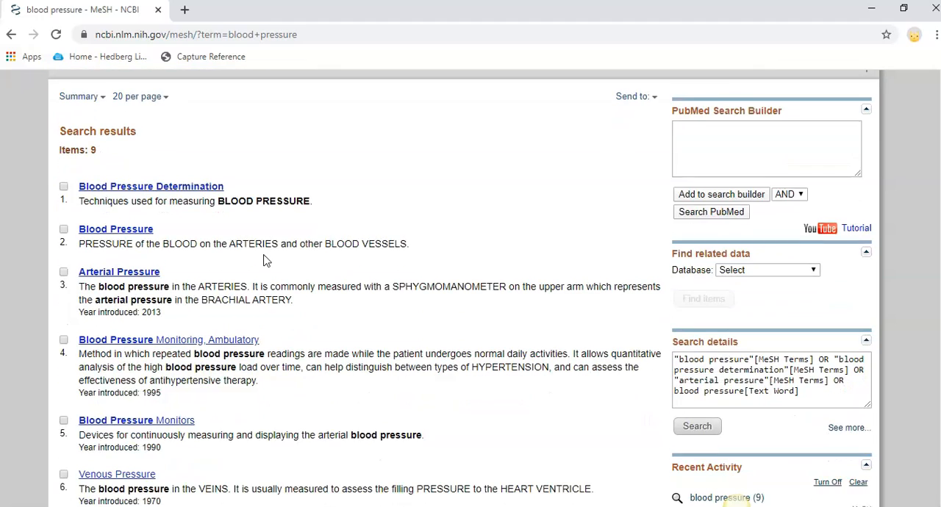
scroll(264, 260, down, 1)
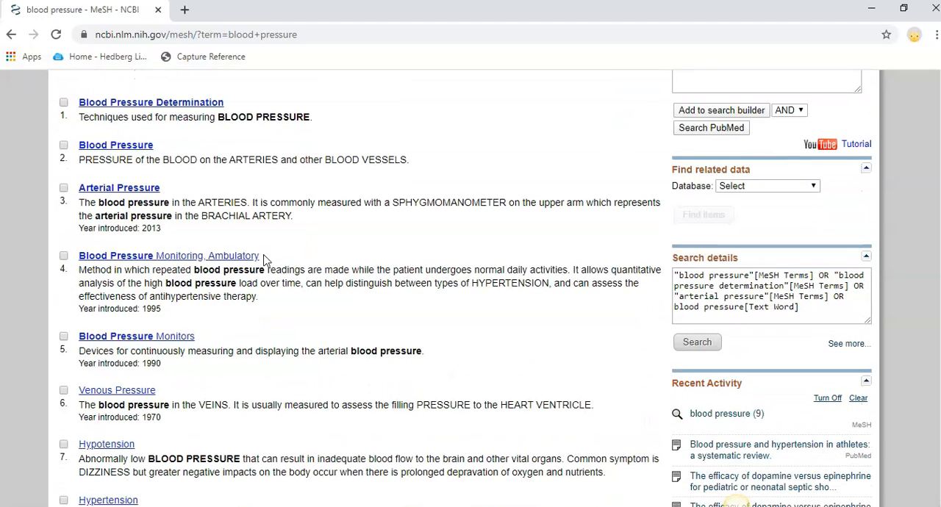
scroll(265, 261, down, 1)
scroll(265, 258, up, 1)
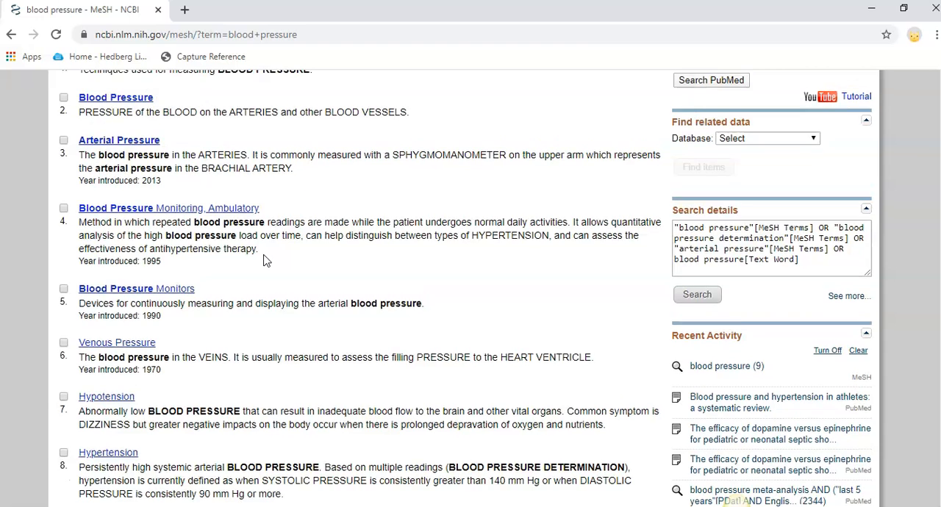
scroll(264, 255, up, 1)
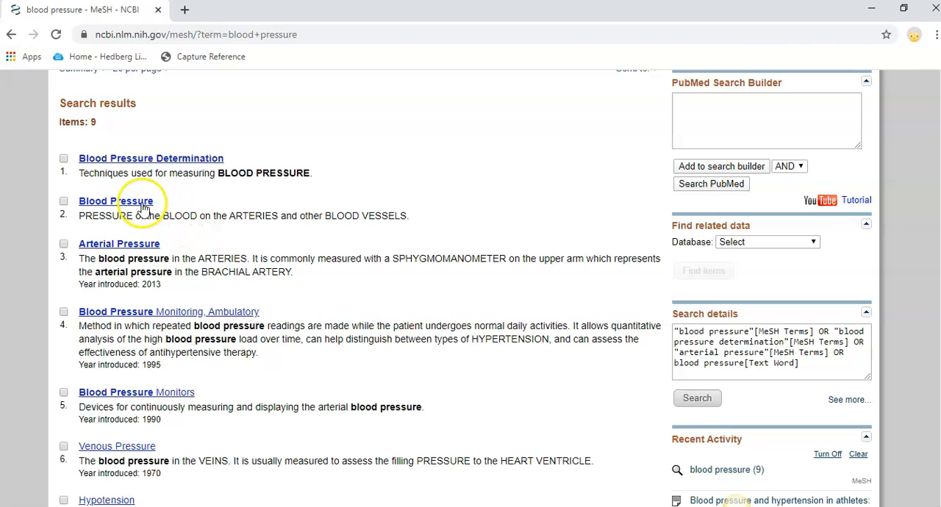
click(104, 205)
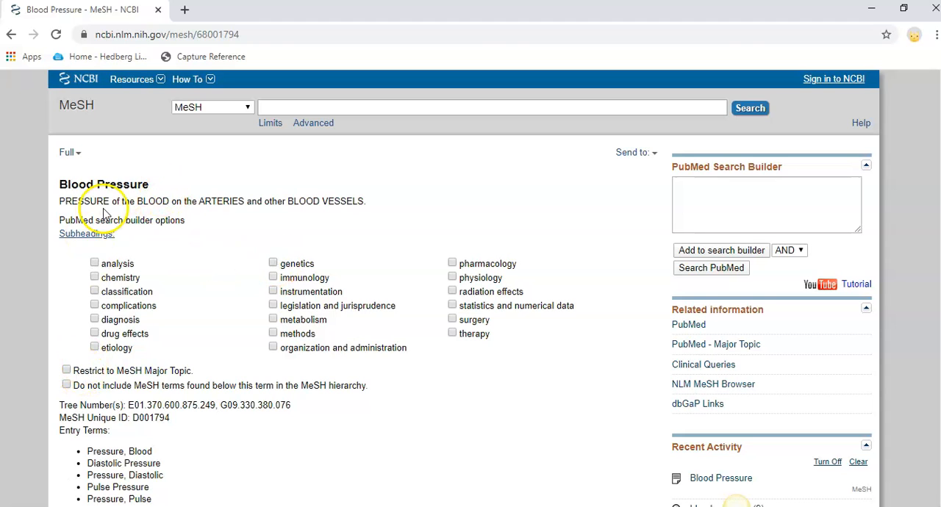
Add the Blood Pressure heading to the PubMed search builder, plus its genetics subheading combined with AND
click(699, 250)
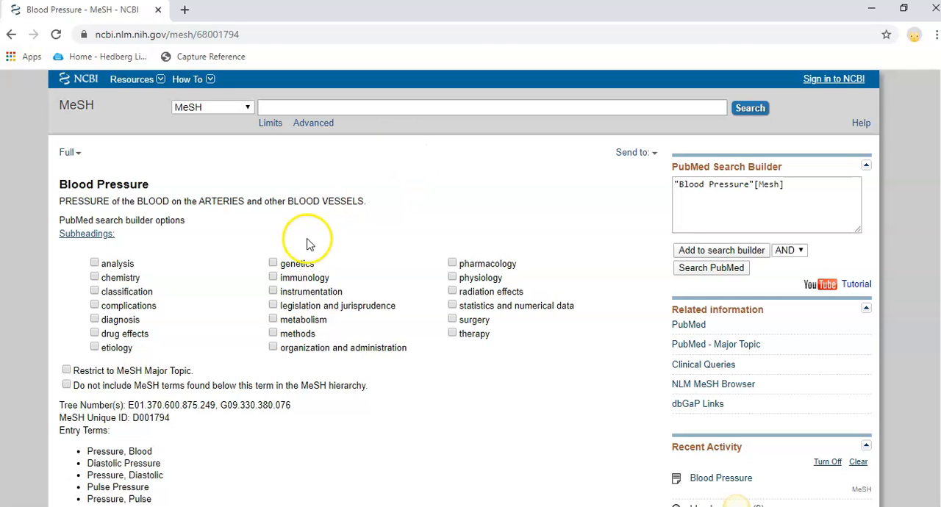
click(273, 263)
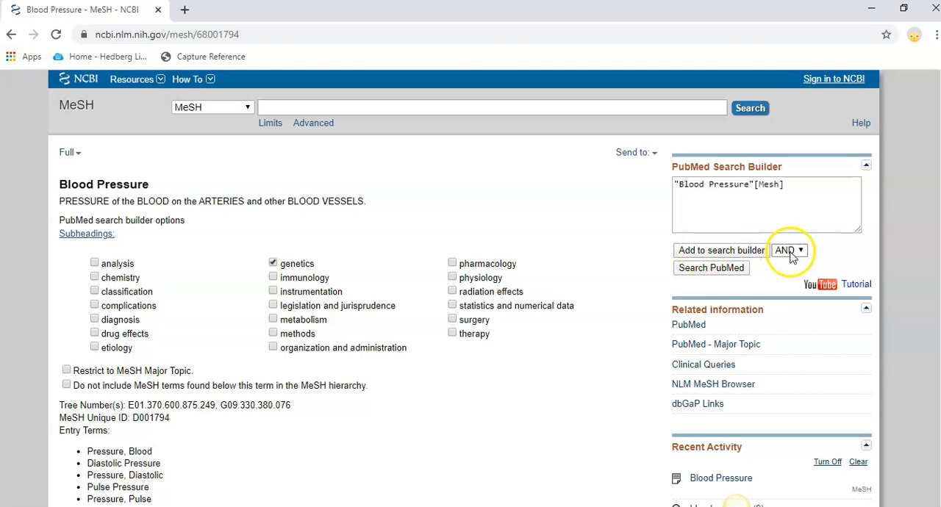
click(742, 253)
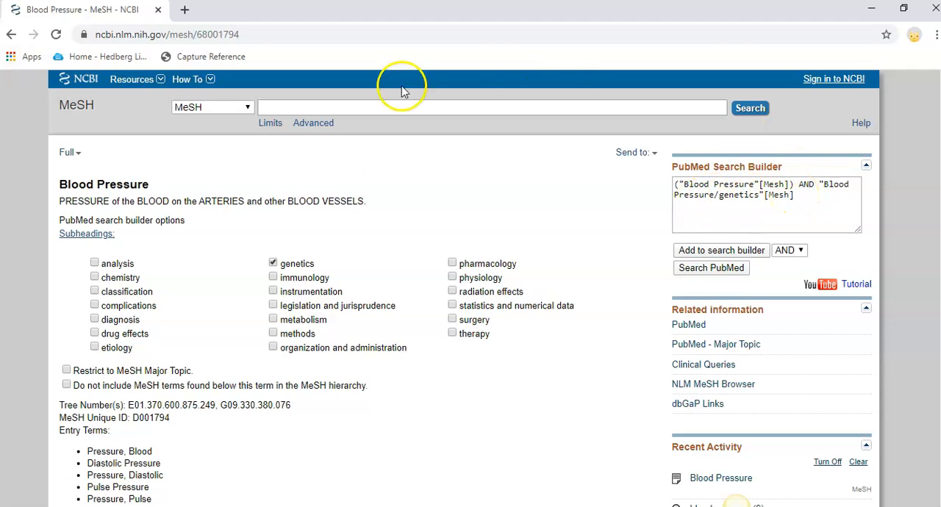
Review the entry terms and MeSH hierarchy for Blood Pressure, and open the related Hypertension record under See Also
scroll(316, 198, down, 3)
scroll(316, 200, down, 4)
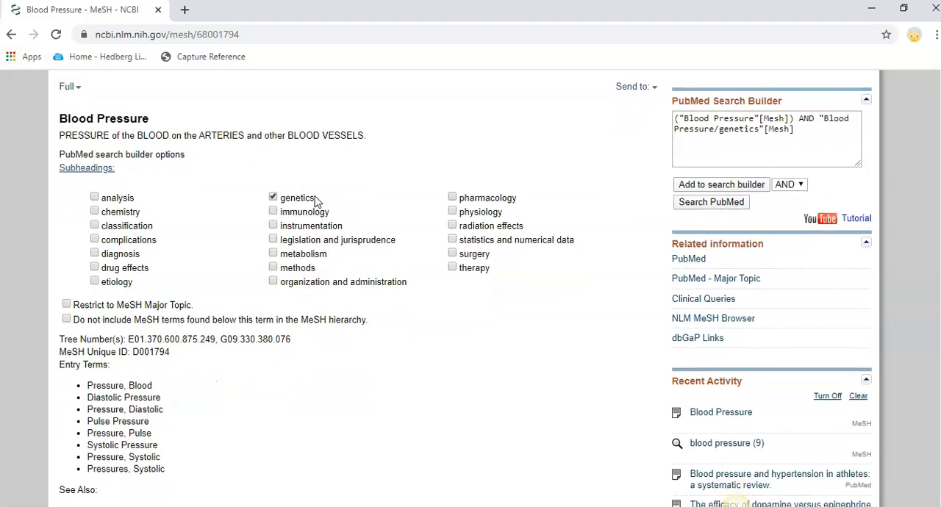
scroll(318, 202, down, 1)
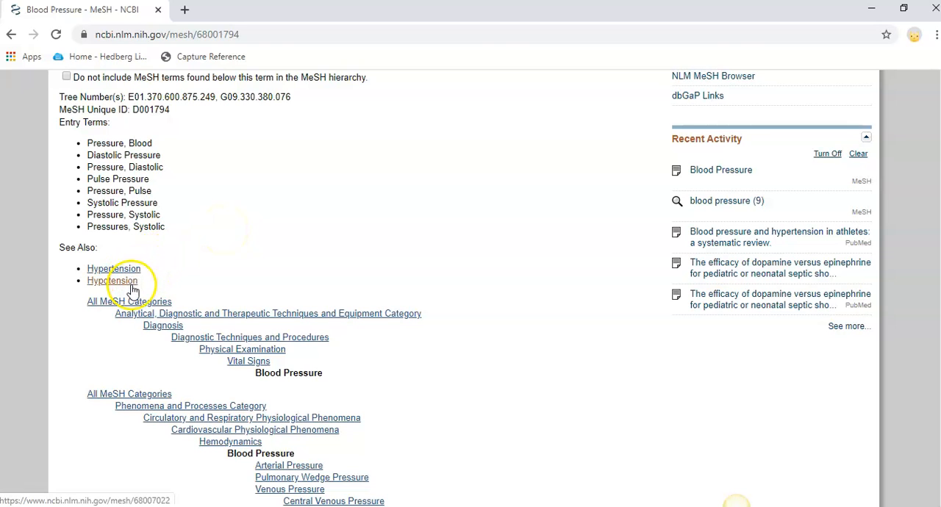
scroll(267, 275, down, 3)
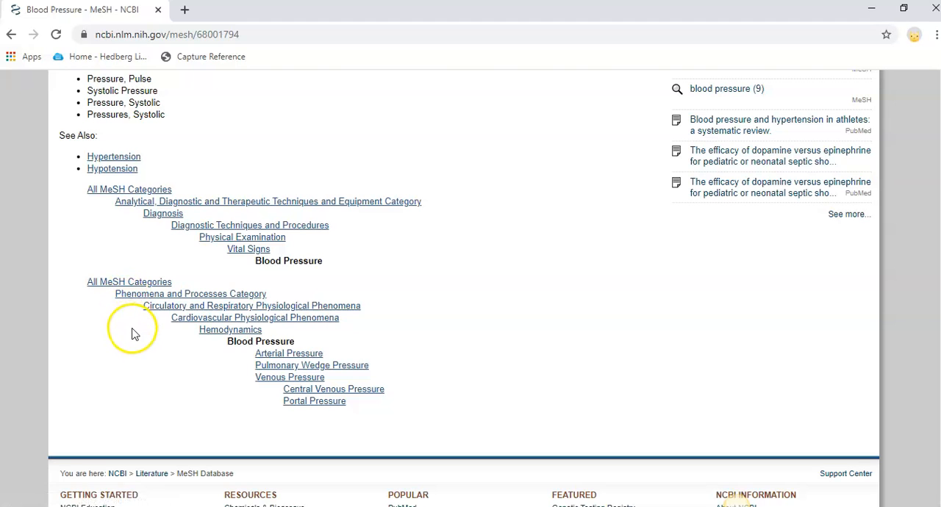
scroll(139, 261, up, 1)
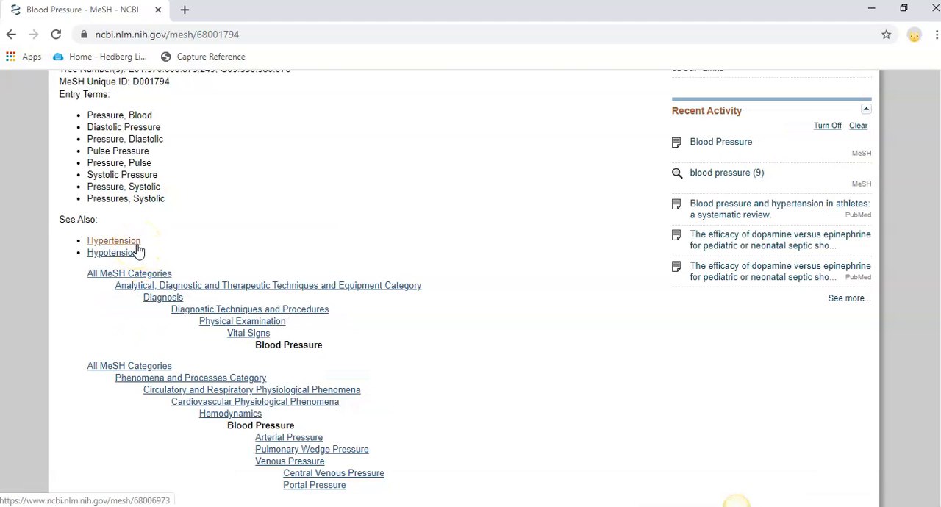
click(137, 246)
Add the Hypertension heading to the search builder with AND and run the combined search in PubMed
scroll(329, 215, down, 1)
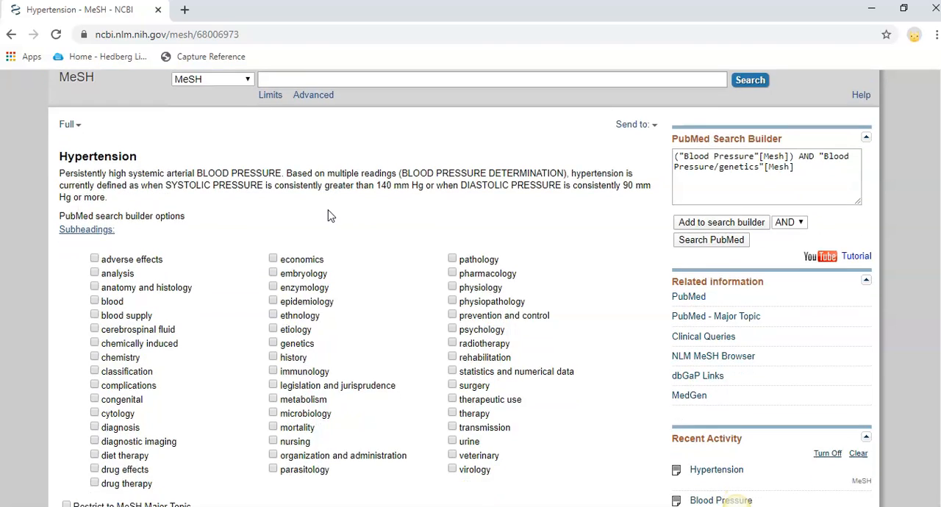
scroll(329, 216, down, 3)
scroll(328, 216, up, 3)
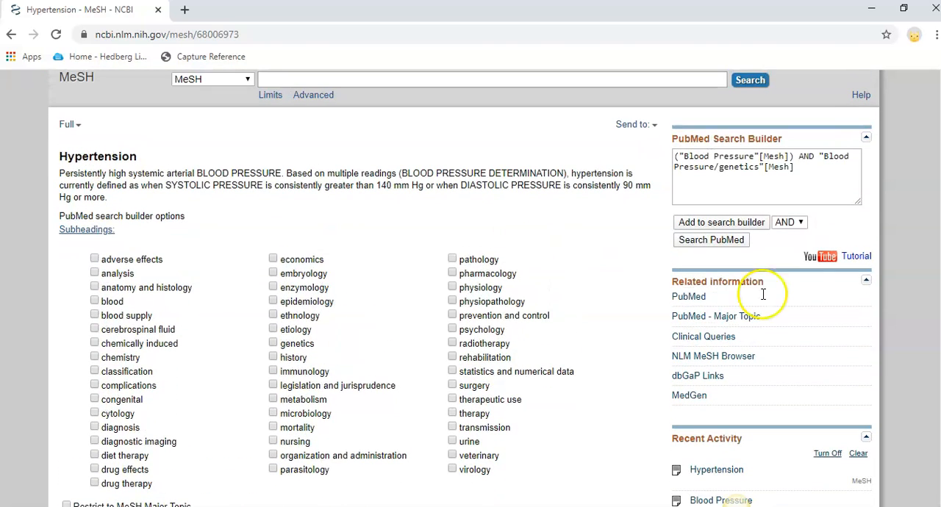
click(749, 230)
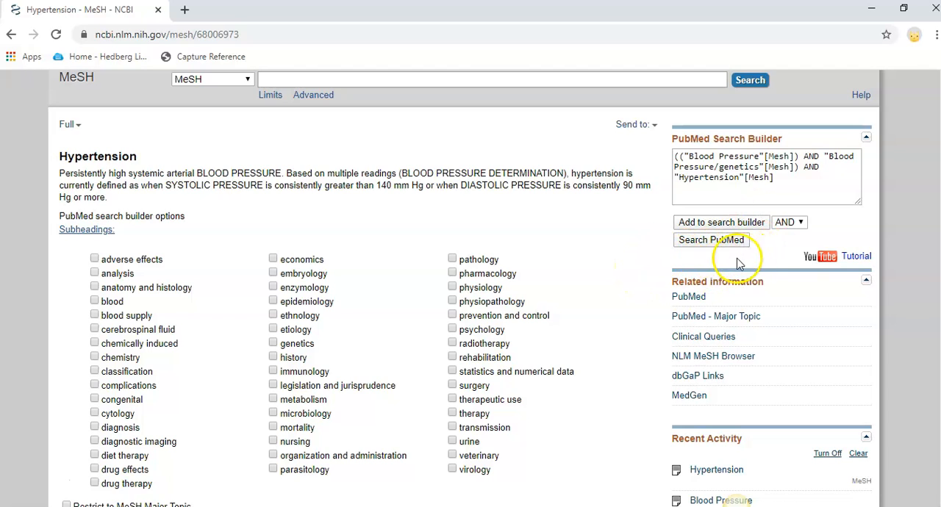
click(714, 247)
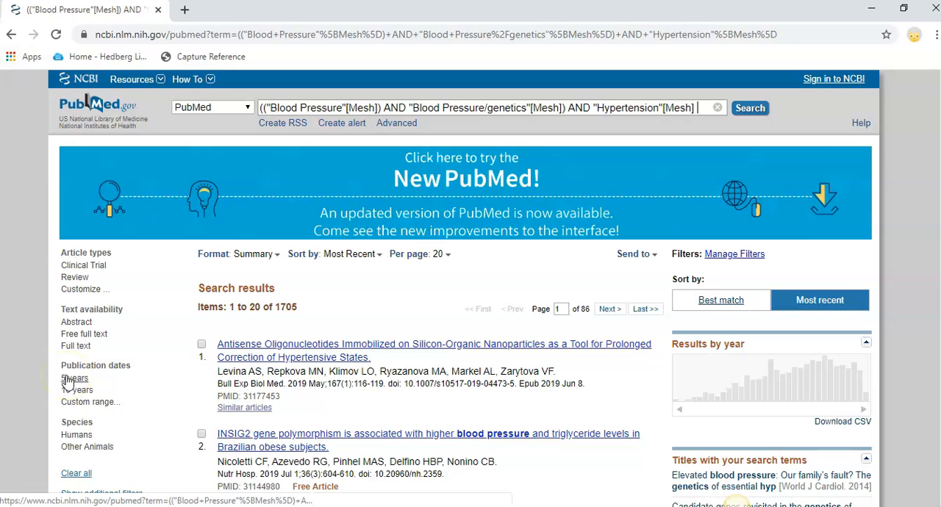
Filter the PubMed results to the species Humans and look over the filtered articles
click(77, 435)
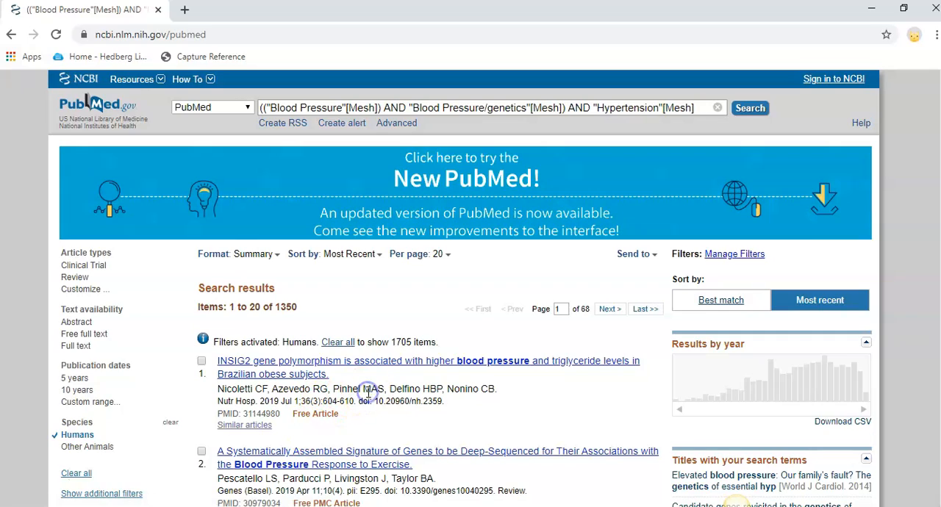
scroll(368, 393, down, 3)
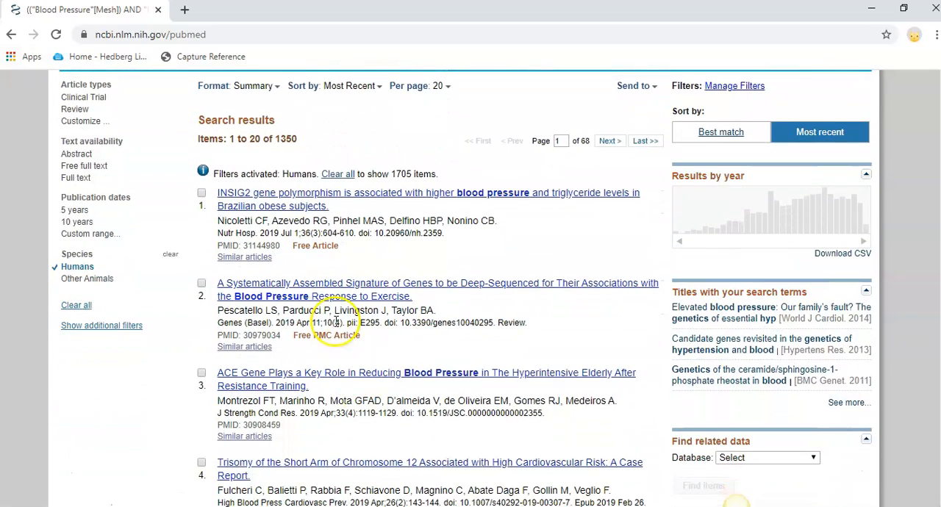
scroll(336, 320, up, 3)
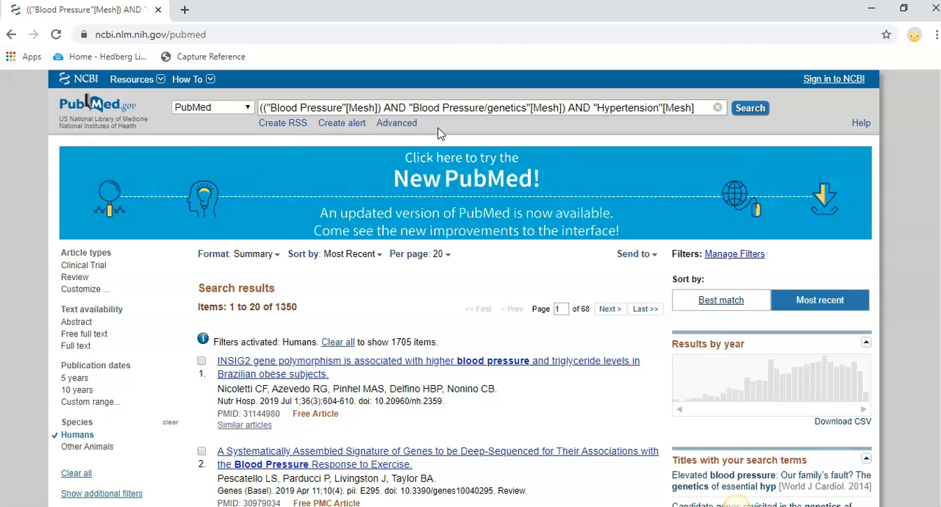
In the advanced search builder, combine the Humans-filtered search from the history with "medication" using AND and run it
click(391, 132)
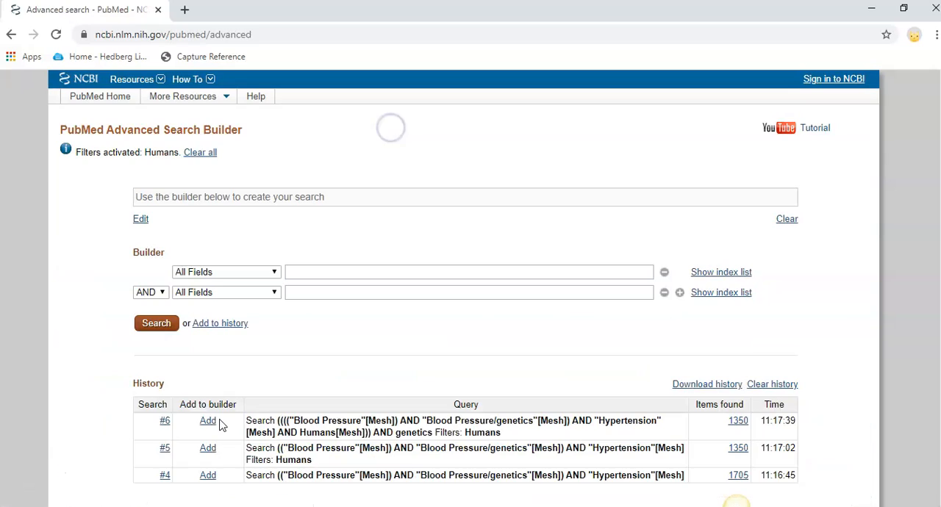
click(208, 447)
click(208, 447)
click(363, 297)
text(medicat)
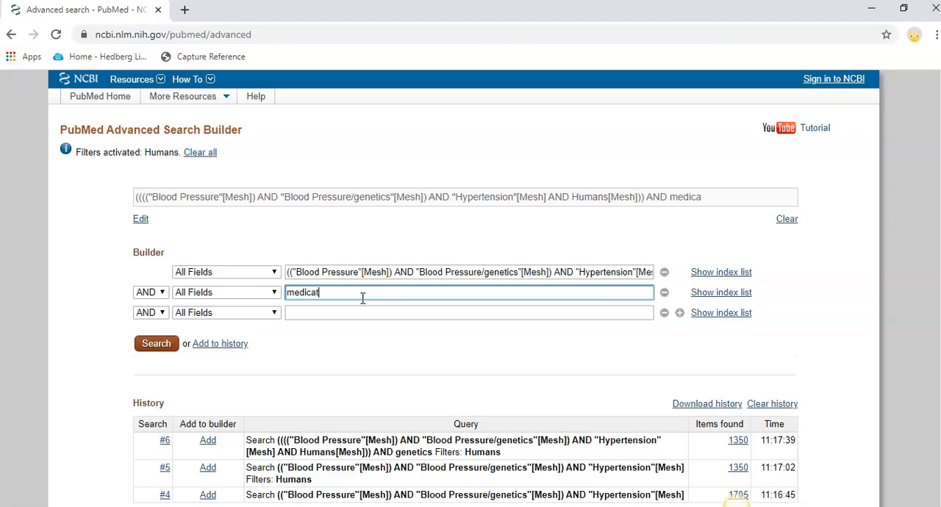
text(ion)
key(Return)
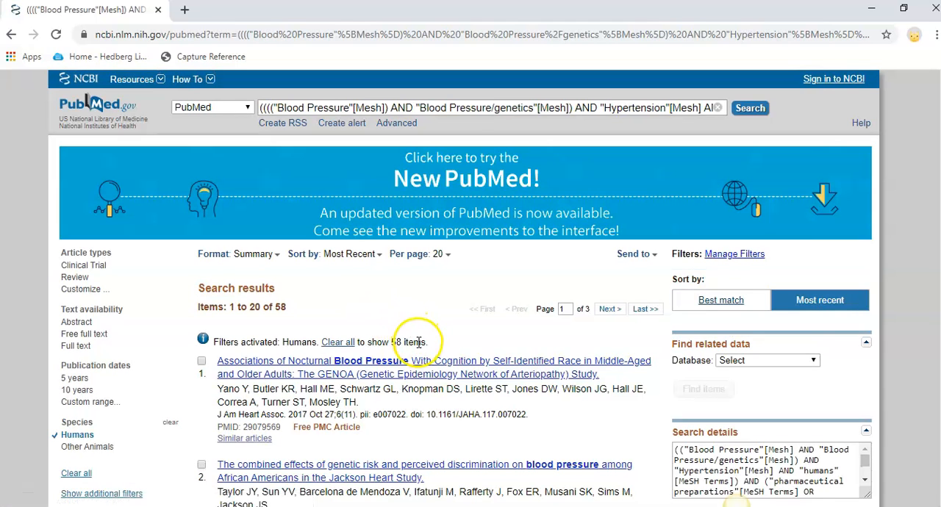
Examine the article results and read the complete search details to see how PubMed translated the term medication
scroll(419, 342, down, 2)
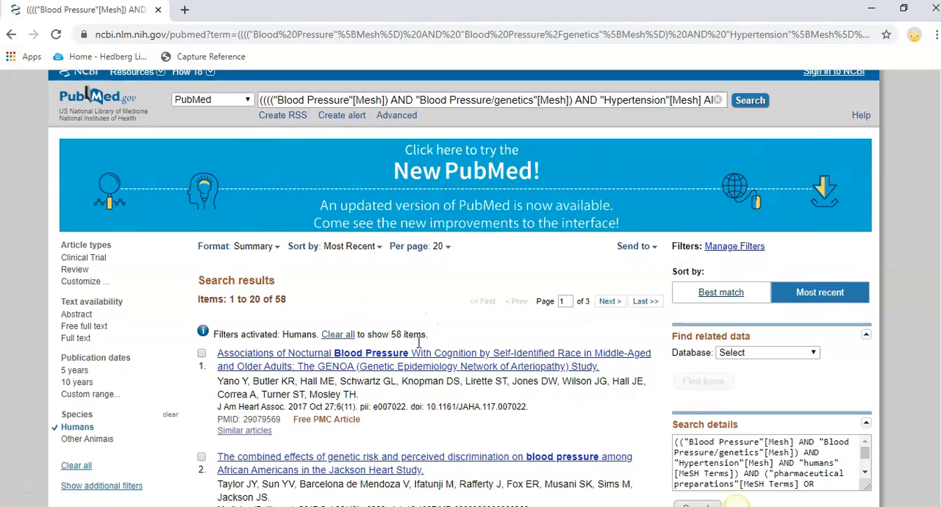
scroll(419, 343, down, 4)
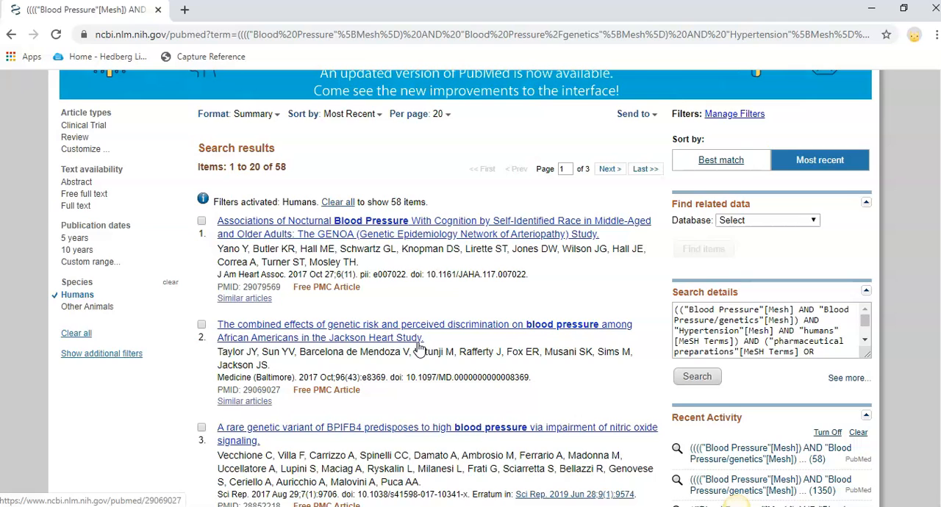
scroll(420, 350, down, 1)
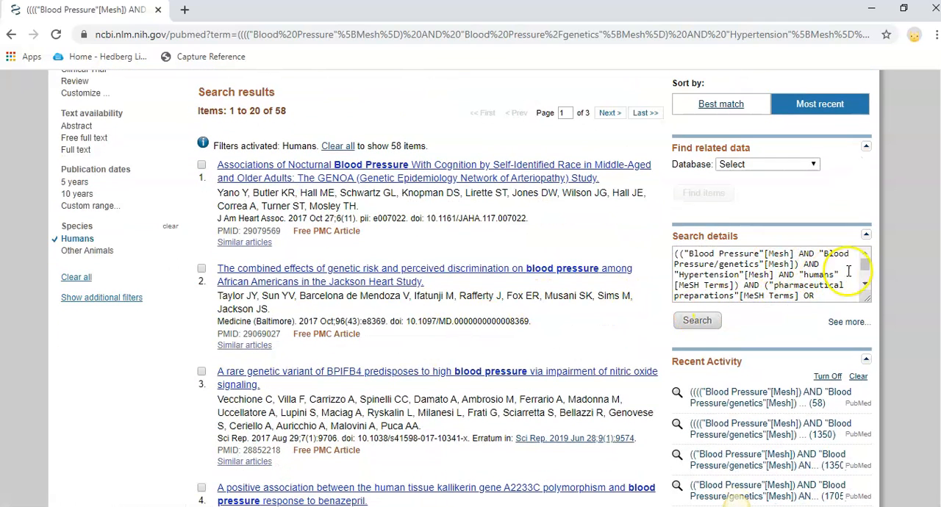
drag(868, 263, 872, 271)
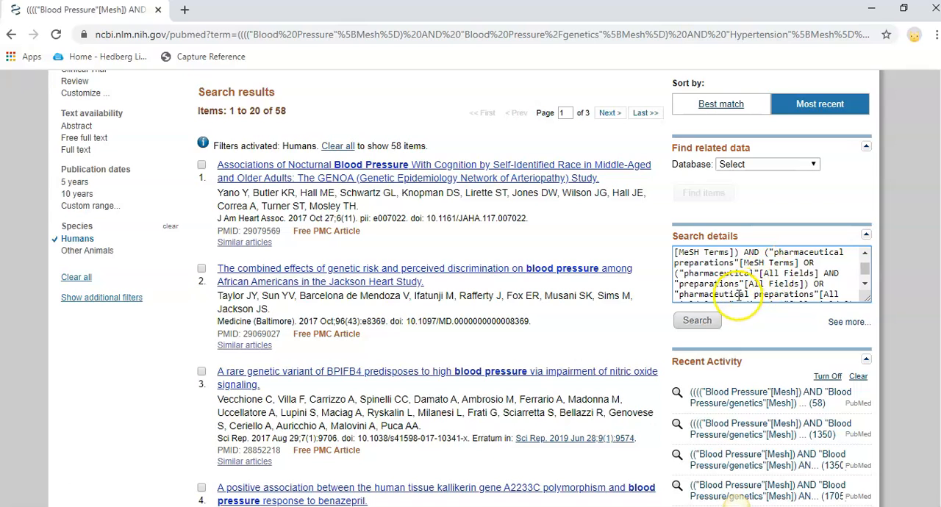
drag(866, 272, 869, 284)
click(822, 286)
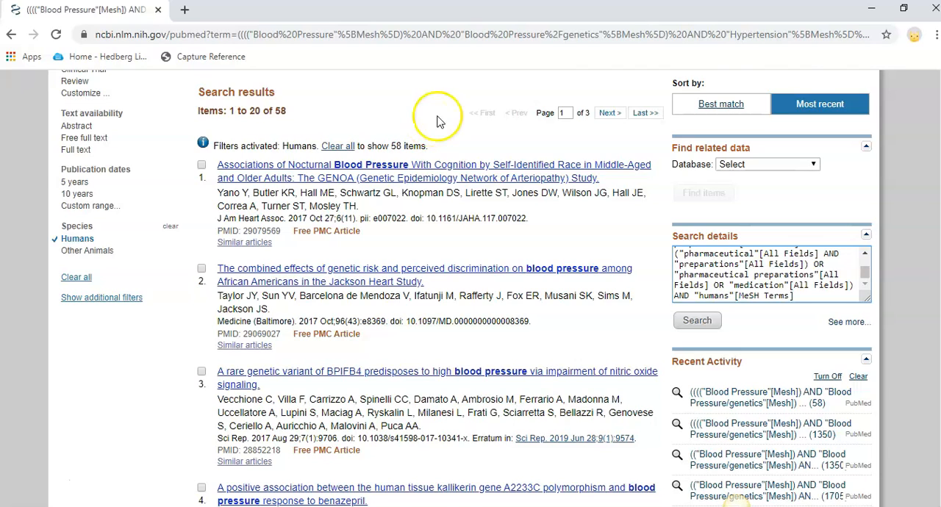
scroll(470, 286, up, 3)
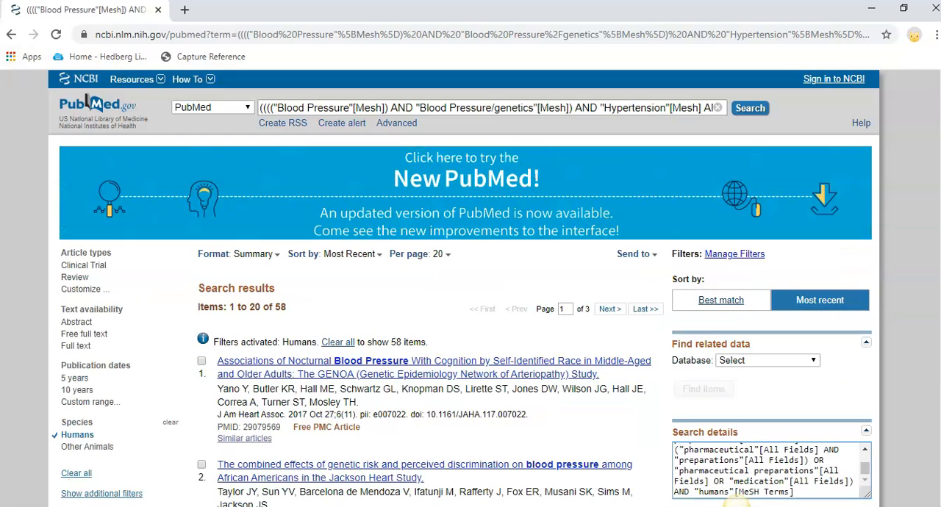